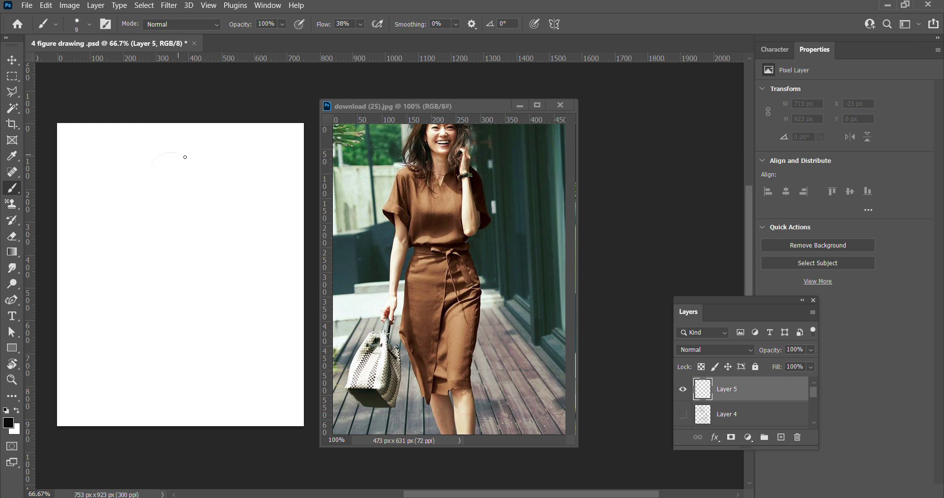
- Sketch faint head outline strokes, from the crown down both sides to the chin
mouse_move(154, 145)
left_mouse_down()
mouse_move(164, 174)
mouse_move(186, 153)
mouse_move(180, 226)
left_mouse_up()
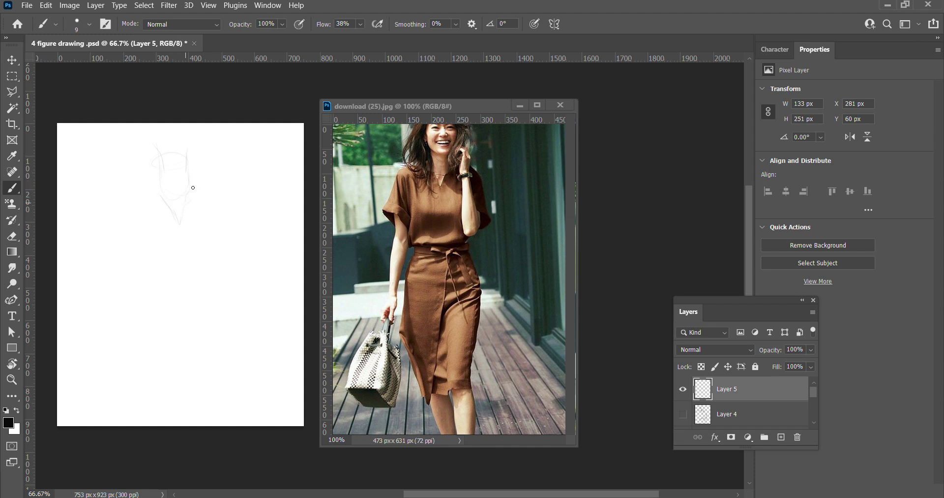
left_click_drag(195, 185, 178, 228)
left_click_drag(159, 195, 149, 181)
mouse_move(160, 232)
left_mouse_down()
mouse_move(145, 190)
mouse_move(114, 189)
left_mouse_up()
- Draw the long shoulder line and the right side of the neck, darkening and lengthening it
left_click_drag(186, 169, 229, 183)
mouse_move(186, 162)
left_mouse_down()
mouse_move(188, 187)
mouse_move(207, 205)
left_mouse_up()
mouse_move(187, 142)
left_mouse_down()
mouse_move(185, 166)
mouse_move(211, 209)
left_mouse_up()
left_click_drag(199, 160, 216, 191)
mouse_move(189, 158)
left_mouse_down()
mouse_move(189, 187)
mouse_move(183, 165)
left_mouse_up()
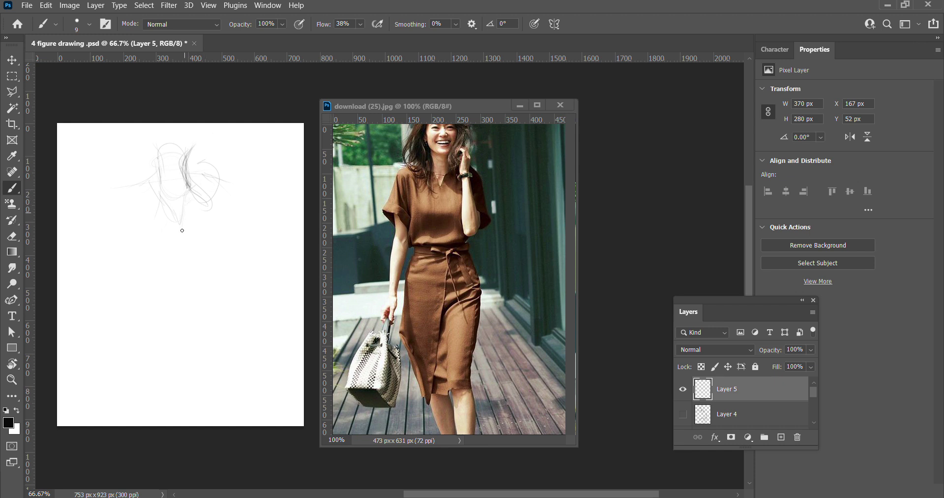
mouse_move(194, 187)
left_mouse_down()
mouse_move(182, 203)
mouse_move(183, 234)
mouse_move(159, 195)
mouse_move(131, 188)
mouse_move(128, 220)
mouse_move(142, 251)
left_mouse_up()
- Draw the left shoulder line, then the right shoulder, joint and upper right arm
left_click_drag(153, 180, 119, 188)
left_click_drag(220, 175, 244, 257)
left_click_drag(210, 199, 220, 279)
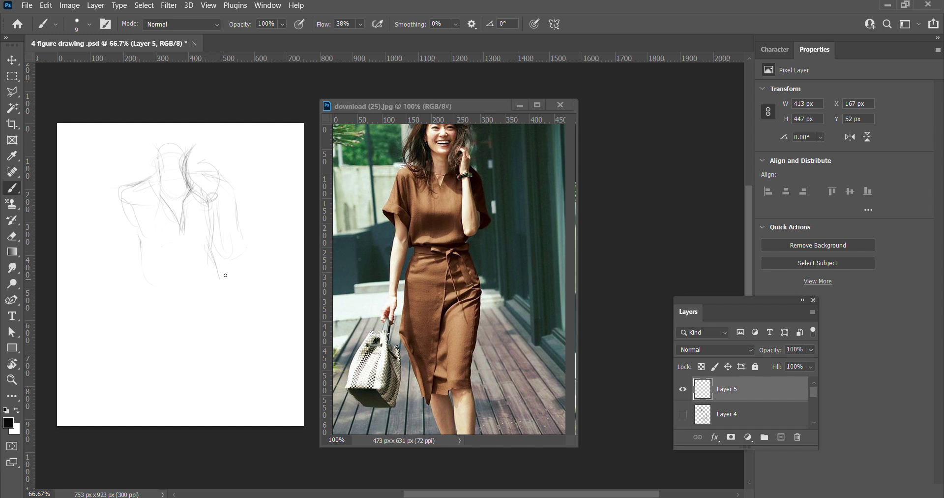
left_click_drag(224, 243, 230, 239)
left_click_drag(226, 283, 225, 285)
- Sketch the left hip, the wavy bottom hem and the torso's right side near the sleeve
left_click_drag(166, 289, 175, 292)
left_click_drag(142, 260, 148, 276)
left_click_drag(147, 286, 206, 282)
mouse_move(212, 286)
left_mouse_down()
mouse_move(229, 281)
mouse_move(241, 226)
left_mouse_up()
mouse_move(234, 274)
left_mouse_down()
mouse_move(222, 280)
mouse_move(206, 216)
left_mouse_up()
mouse_move(230, 274)
left_mouse_down()
mouse_move(236, 258)
mouse_move(223, 224)
mouse_move(216, 262)
left_mouse_up()
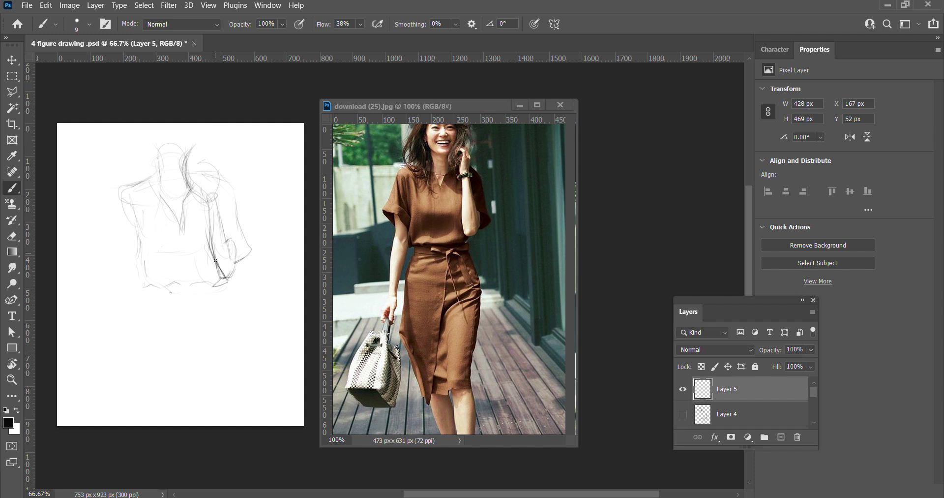
- Switch to the Eraser and set its size to 17
key("e")
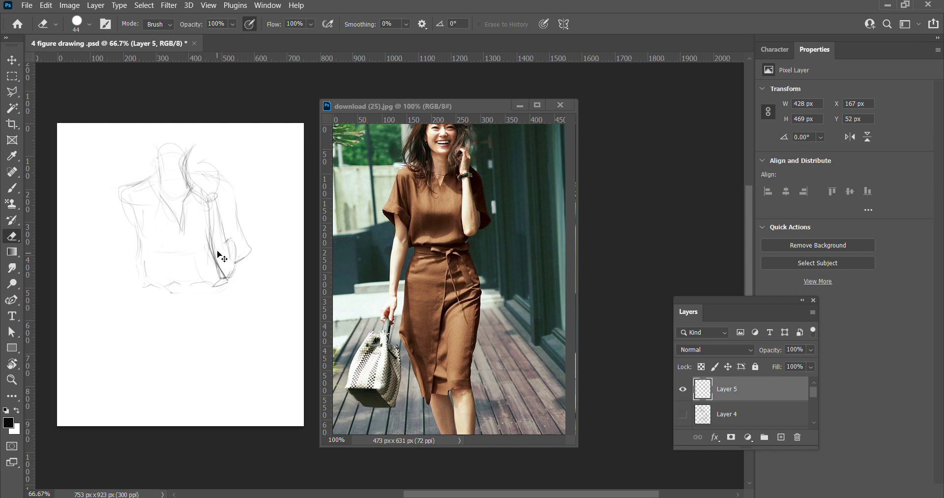
right_click(228, 239)
left_click_drag(304, 270, 294, 269)
left_click(199, 241)
- Back on the Brush, darken the right shoulder curve and add a faint bottom line
key("b")
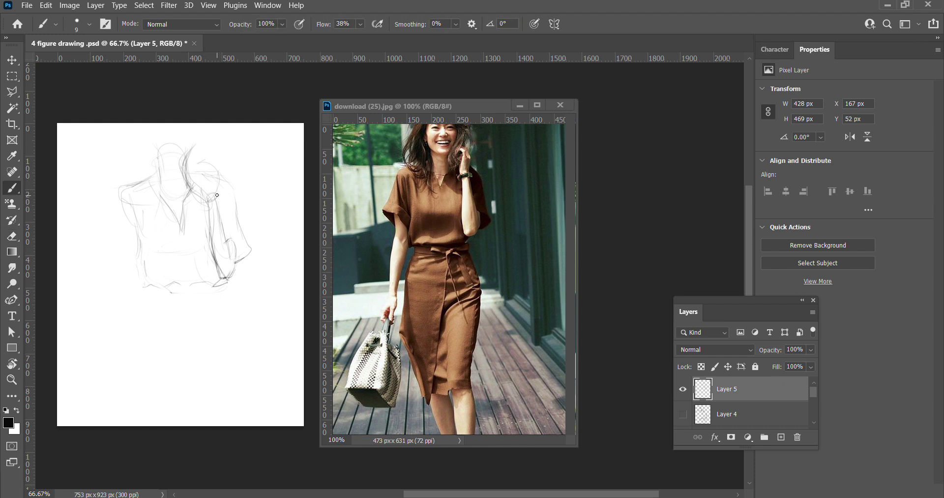
left_click_drag(217, 196, 217, 170)
left_click_drag(208, 199, 202, 171)
mouse_move(150, 291)
left_mouse_down()
mouse_move(205, 300)
mouse_move(186, 297)
mouse_move(206, 359)
left_mouse_up()
- Free-transform the sketch layer down to about 76%, nudge it lower right, and apply
key("ctrl+t")
left_click_drag(177, 333, 190, 285)
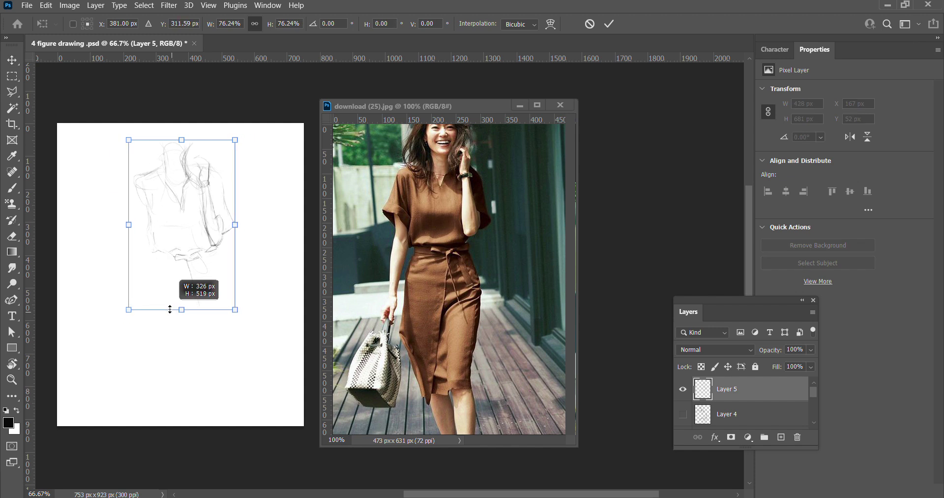
left_click_drag(193, 229, 192, 247)
key("Return")
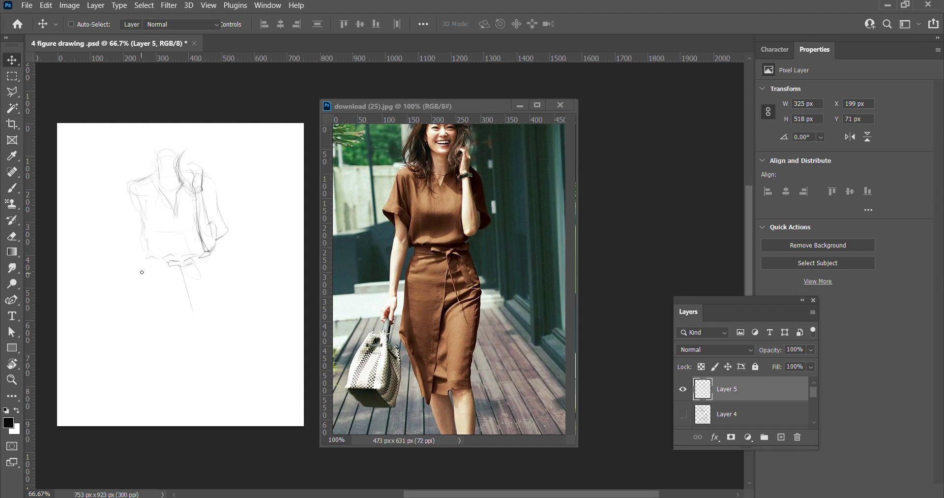
- With the Brush, sketch the dress's right-side curve and the outer contours of both legs
key("b")
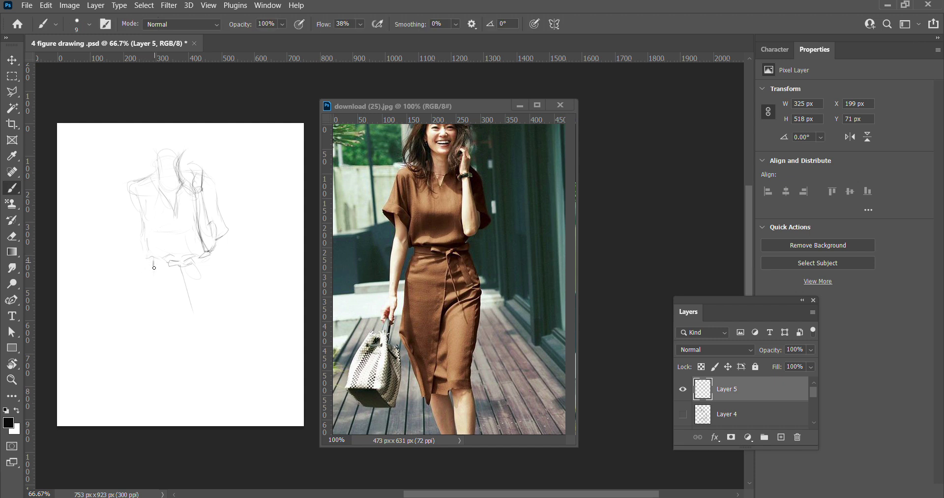
left_click_drag(152, 266, 147, 336)
mouse_move(211, 258)
left_mouse_down()
mouse_move(228, 319)
mouse_move(187, 315)
left_mouse_up()
mouse_move(188, 261)
left_mouse_down()
mouse_move(184, 418)
mouse_move(151, 347)
left_mouse_up()
mouse_move(160, 360)
left_mouse_down()
mouse_move(148, 338)
mouse_move(154, 260)
left_mouse_up()
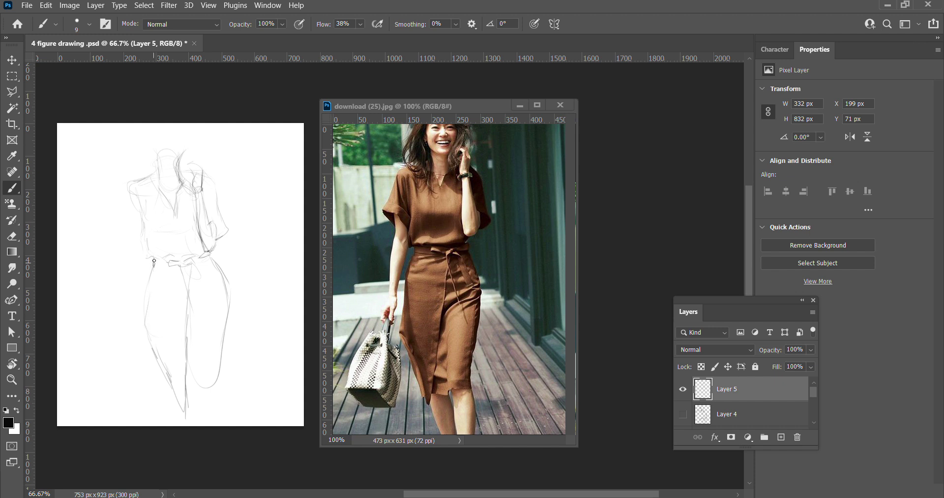
left_click_drag(222, 341, 226, 426)
- Sketch the left side, hip, shoulder and arm, undoing two unwanted arm strokes
left_click_drag(139, 272, 133, 307)
mouse_move(138, 344)
left_mouse_down()
mouse_move(123, 337)
mouse_move(120, 322)
left_mouse_up()
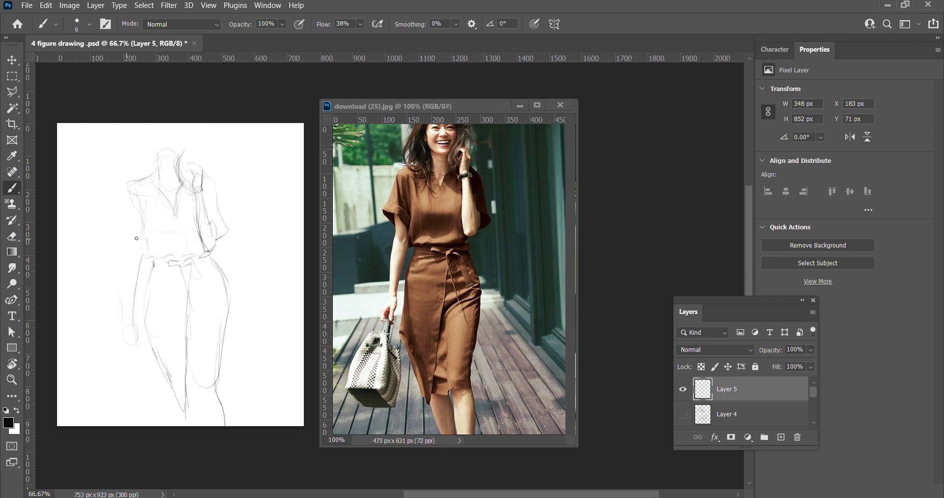
left_click_drag(139, 251, 126, 275)
left_click_drag(126, 232, 124, 248)
left_click_drag(127, 187, 116, 219)
mouse_move(136, 236)
left_mouse_down()
mouse_move(114, 232)
mouse_move(132, 190)
left_mouse_up()
key("ctrl+z")
left_click_drag(122, 235, 123, 256)
key("ctrl+z")
key("ctrl+z")
- Draw the left hand with fingertips and detail strokes below the arm
left_click_drag(121, 316, 122, 321)
left_click_drag(133, 362, 131, 354)
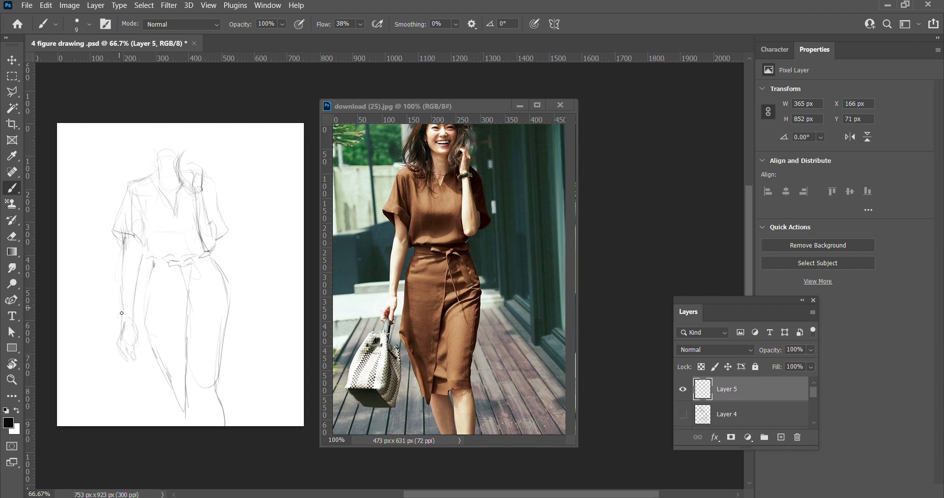
left_click_drag(126, 359, 130, 367)
left_click_drag(130, 355, 121, 376)
mouse_move(124, 354)
left_mouse_down()
mouse_move(114, 358)
mouse_move(122, 351)
left_mouse_up()
- Add the neck and chest line plus hair strokes on the head's left side
left_click_drag(158, 154, 152, 203)
left_click_drag(147, 149, 137, 171)
left_click_drag(155, 128, 144, 163)
- Darken the top of the head, the right shoulder and the right sleeve edges
left_click_drag(147, 124, 142, 162)
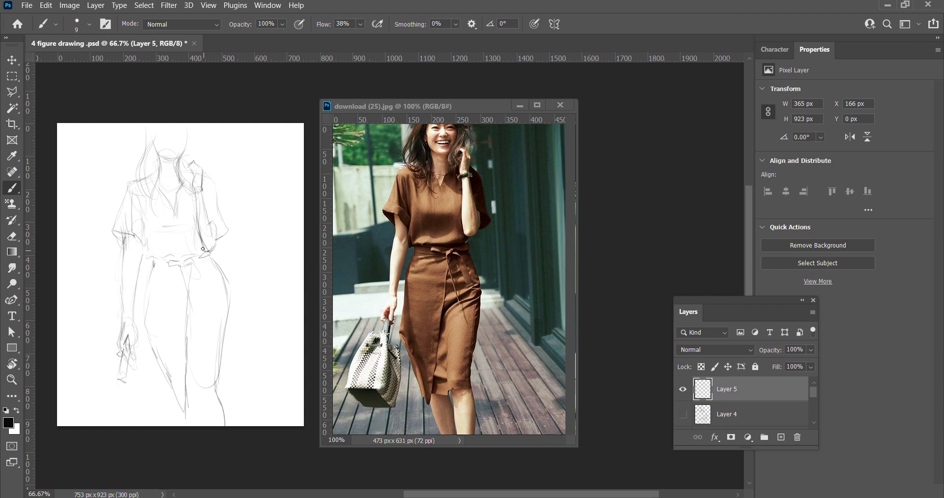
left_click_drag(193, 216, 198, 227)
left_click_drag(211, 252, 217, 239)
left_click_drag(201, 175, 210, 182)
left_click_drag(202, 186, 211, 218)
left_click_drag(217, 221, 221, 237)
mouse_move(193, 183)
left_mouse_down()
mouse_move(193, 167)
mouse_move(197, 238)
left_mouse_up()
- Strengthen the right hip and thigh, waistline, left torso edge and left sleeve
left_click_drag(210, 257, 228, 326)
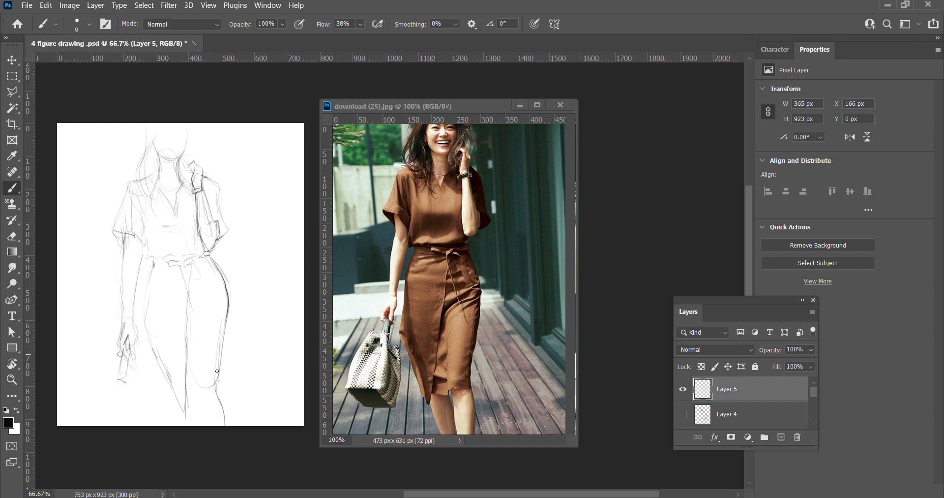
left_click_drag(150, 254, 211, 253)
mouse_move(145, 248)
left_mouse_down()
mouse_move(144, 177)
mouse_move(130, 182)
left_mouse_up()
mouse_move(143, 226)
left_mouse_down()
mouse_move(141, 216)
mouse_move(148, 247)
mouse_move(139, 201)
mouse_move(127, 236)
mouse_move(132, 226)
left_mouse_up()
- Darken the left sleeve cuff, the outer edge of the left arm and the wrist
mouse_move(131, 219)
left_mouse_down()
mouse_move(114, 231)
mouse_move(124, 256)
left_mouse_up()
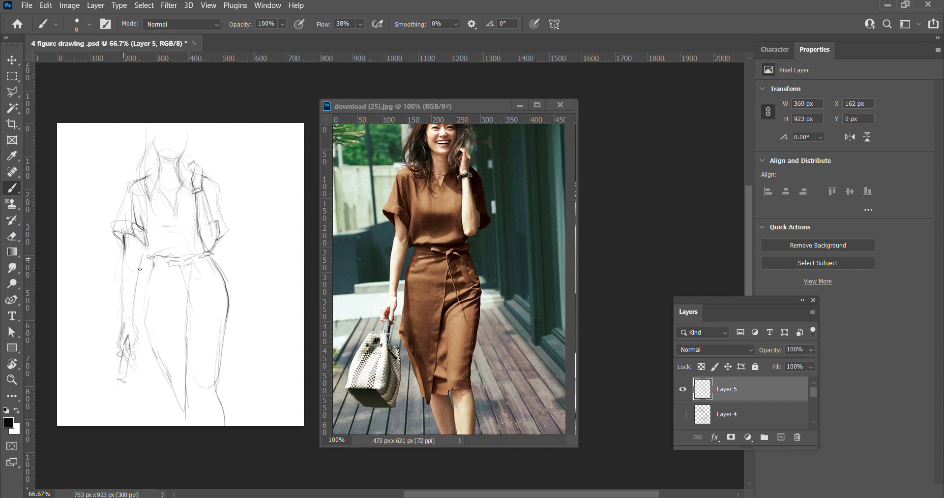
mouse_move(143, 264)
left_mouse_down()
mouse_move(138, 239)
mouse_move(138, 293)
left_mouse_up()
left_click_drag(123, 263, 120, 296)
mouse_move(122, 314)
left_mouse_down()
mouse_move(137, 337)
mouse_move(132, 353)
left_mouse_up()
- Darken the belt line into a long skirt-front line, plus the lower-left skirt edge
mouse_move(150, 260)
left_mouse_down()
mouse_move(169, 258)
mouse_move(150, 354)
mouse_move(167, 420)
left_mouse_up()
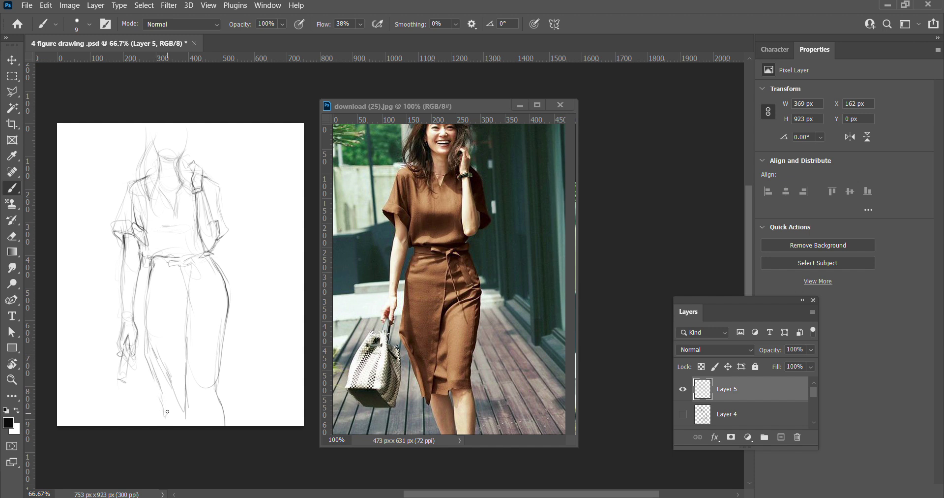
left_click_drag(155, 383, 165, 414)
mouse_move(175, 379)
left_mouse_down()
mouse_move(166, 417)
mouse_move(194, 409)
mouse_move(195, 393)
mouse_move(217, 398)
mouse_move(196, 402)
mouse_move(203, 426)
left_mouse_up()
- Add lower-leg and skirt lines, then define the V-neckline, left jaw and left hair
mouse_move(185, 425)
left_mouse_down()
mouse_move(184, 403)
mouse_move(167, 423)
mouse_move(188, 409)
mouse_move(190, 392)
mouse_move(199, 426)
left_mouse_up()
mouse_move(196, 394)
left_mouse_down()
mouse_move(201, 425)
mouse_move(183, 329)
mouse_move(189, 254)
mouse_move(188, 278)
mouse_move(183, 268)
mouse_move(202, 323)
left_mouse_up()
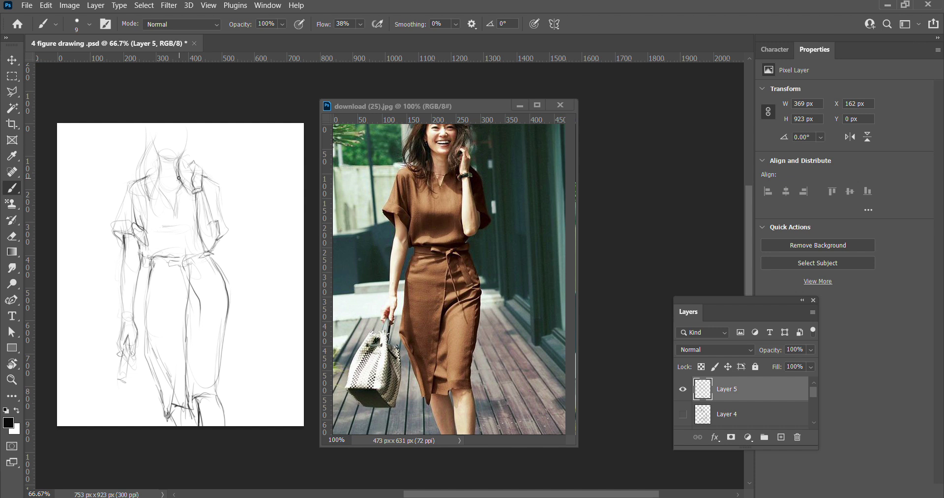
left_click_drag(175, 196, 170, 212)
mouse_move(169, 195)
left_mouse_down()
mouse_move(174, 208)
mouse_move(177, 188)
left_mouse_up()
left_click_drag(161, 160, 147, 124)
mouse_move(137, 154)
left_mouse_down()
mouse_move(130, 179)
mouse_move(150, 134)
mouse_move(133, 184)
left_mouse_up()
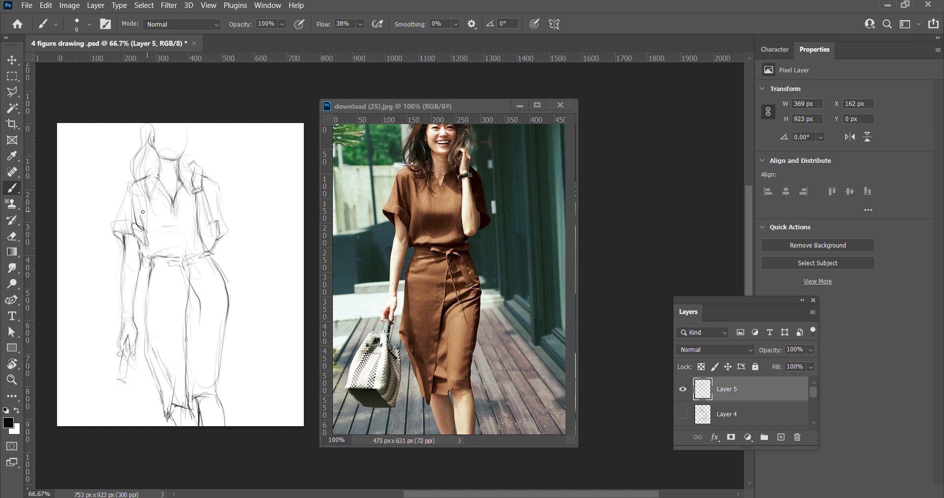